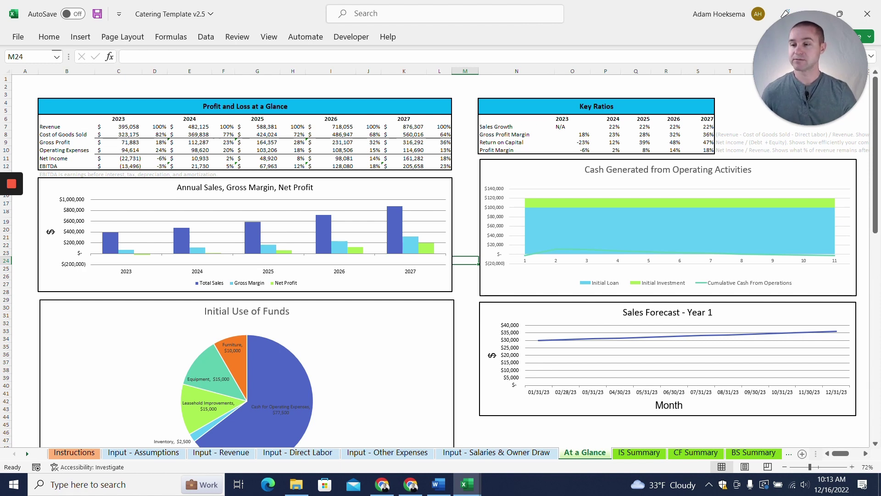
# Step: Review the At a Glance dashboard and the five-year income statement on the IS Summary sheet
pyautogui.scroll(-2, 440, 260)
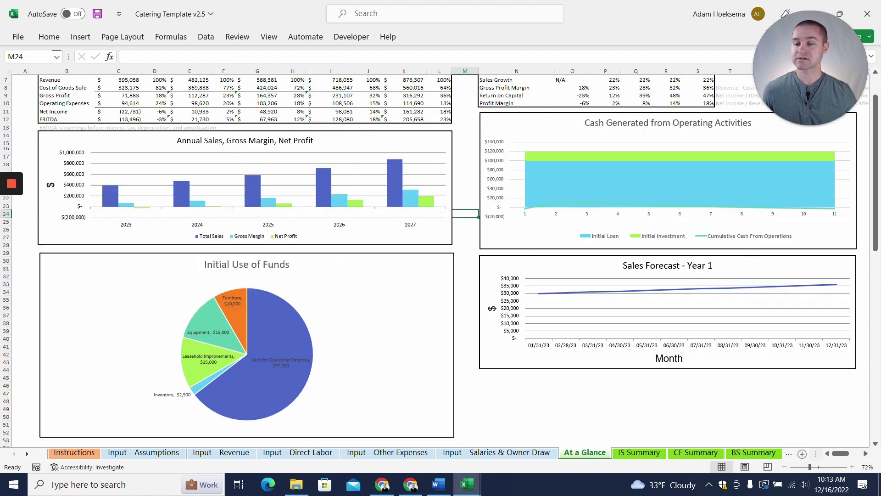
pyautogui.scroll(2, 439, 261)
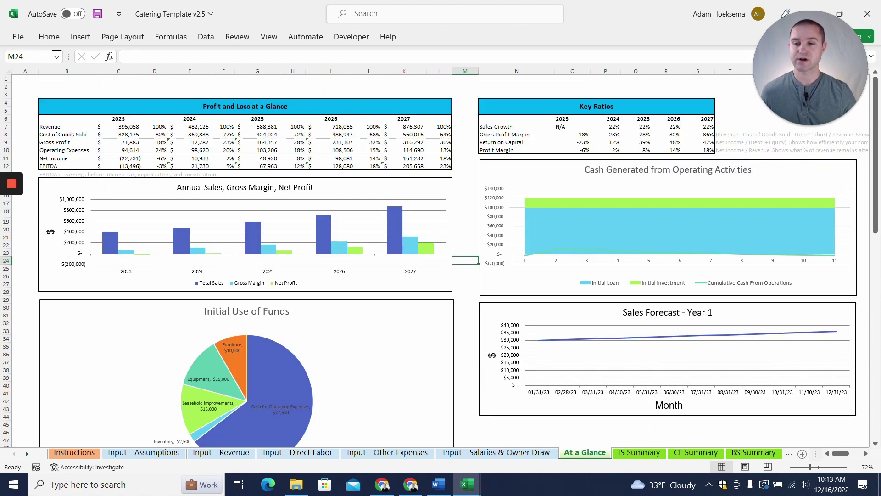
pyautogui.click(639, 452)
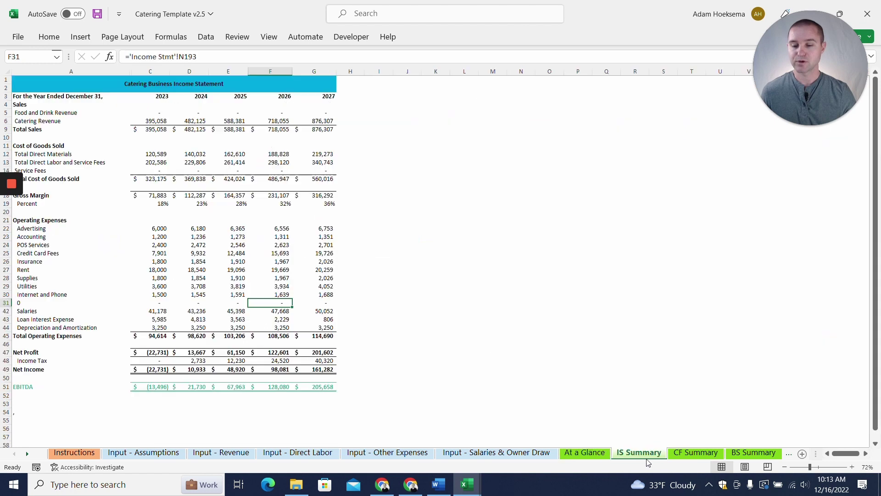
pyautogui.click(851, 467)
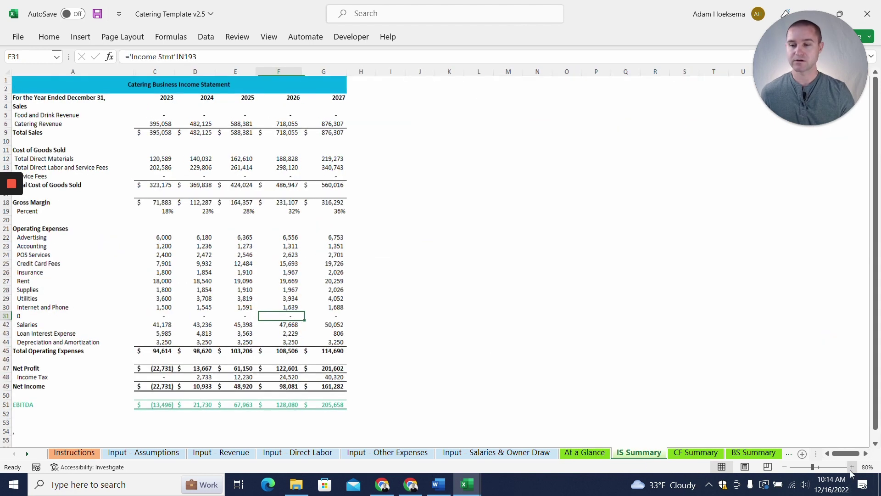
pyautogui.click(852, 467)
pyautogui.click(851, 467)
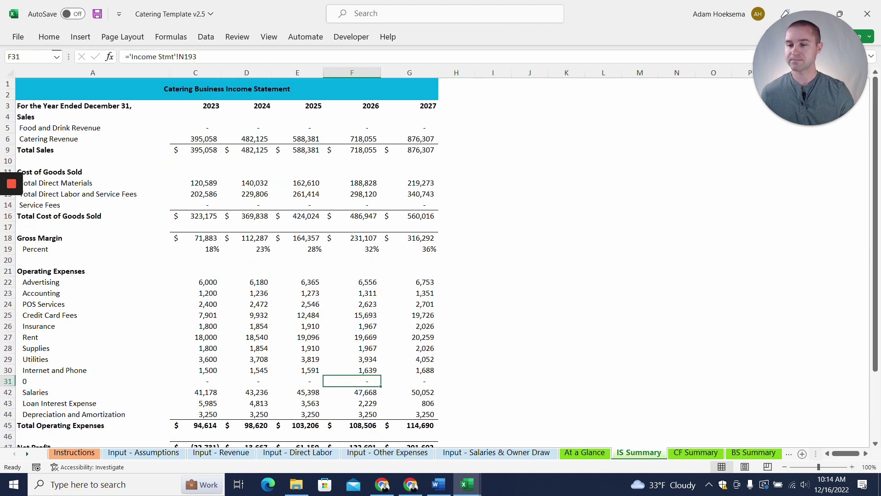
# Step: Look through the CF Summary and BS Summary sheets and the monthly pro forma statements on the Income Stmt sheet
pyautogui.click(696, 453)
pyautogui.click(732, 453)
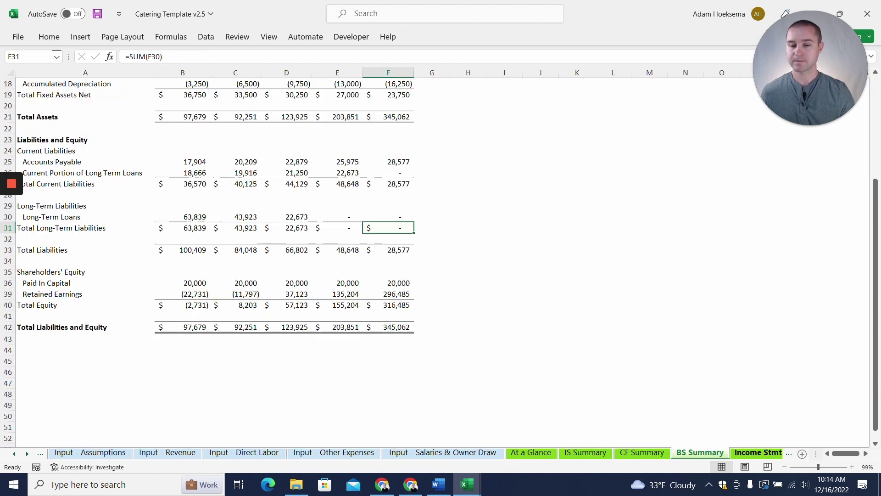
pyautogui.click(758, 453)
pyautogui.scroll(-15, 440, 257)
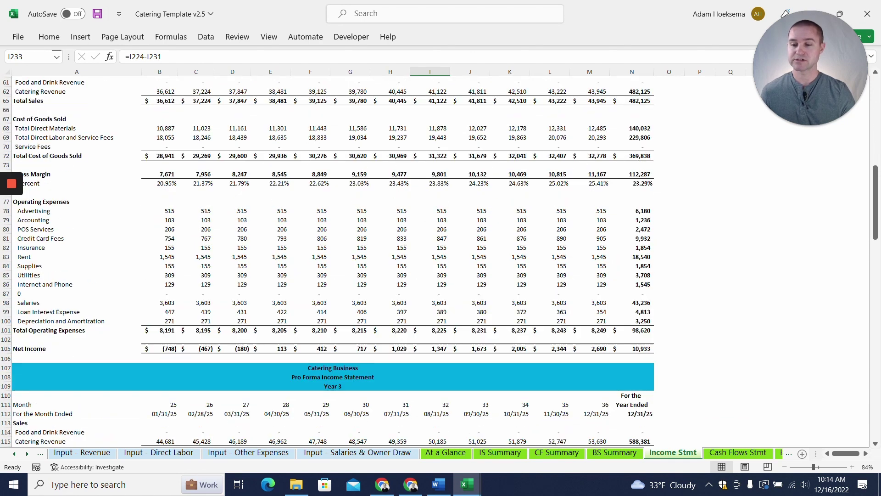
pyautogui.scroll(20, 441, 257)
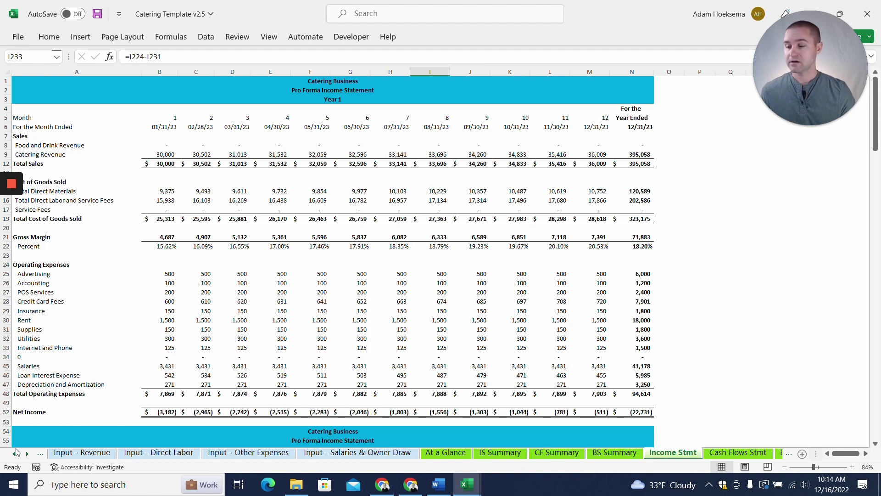
# Step: Examine the general assumptions, investors and beginning inventory balance on the Input - Assumptions sheet
pyautogui.keyDown('ctrl'); pyautogui.click(15, 455); pyautogui.keyUp('ctrl')
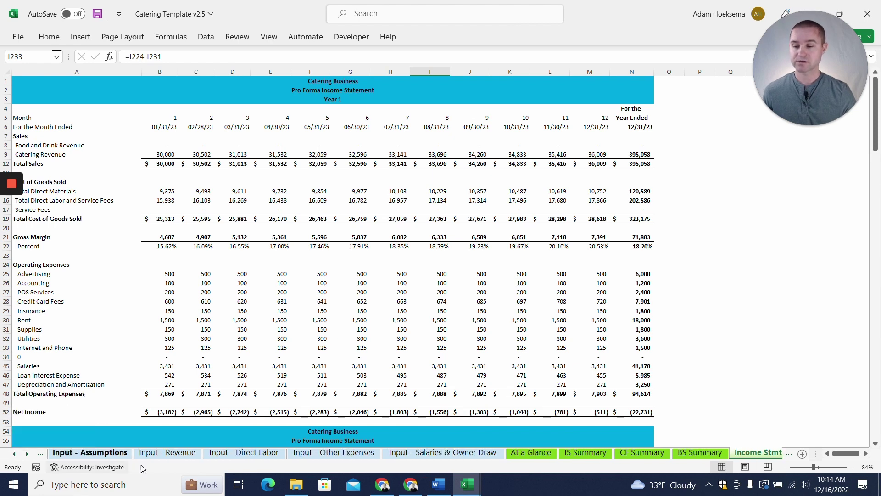
pyautogui.click(90, 452)
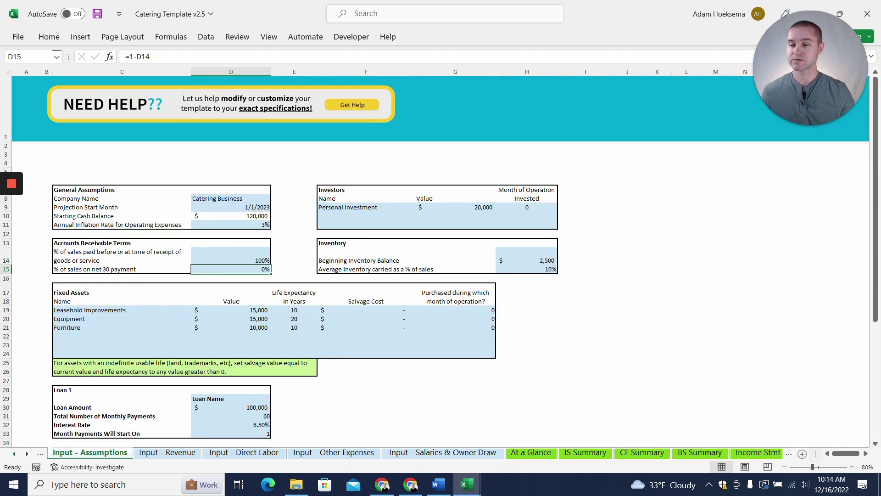
pyautogui.click(852, 466)
pyautogui.click(852, 466)
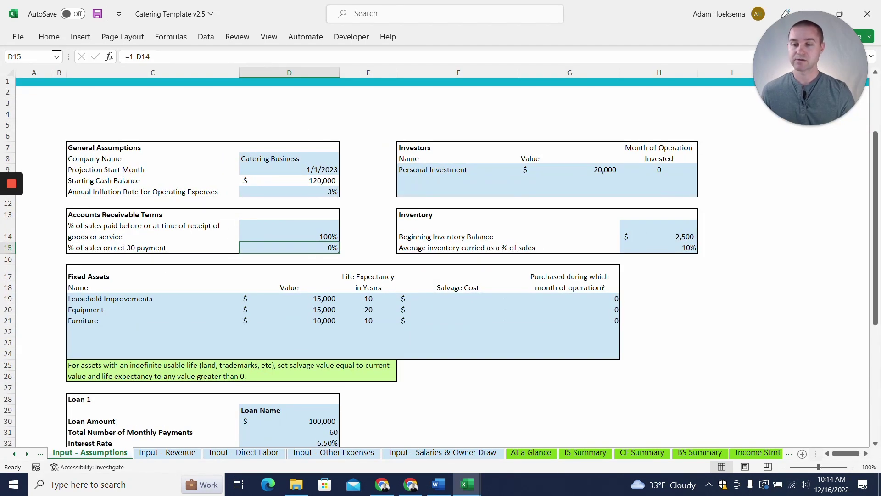
pyautogui.click(458, 203)
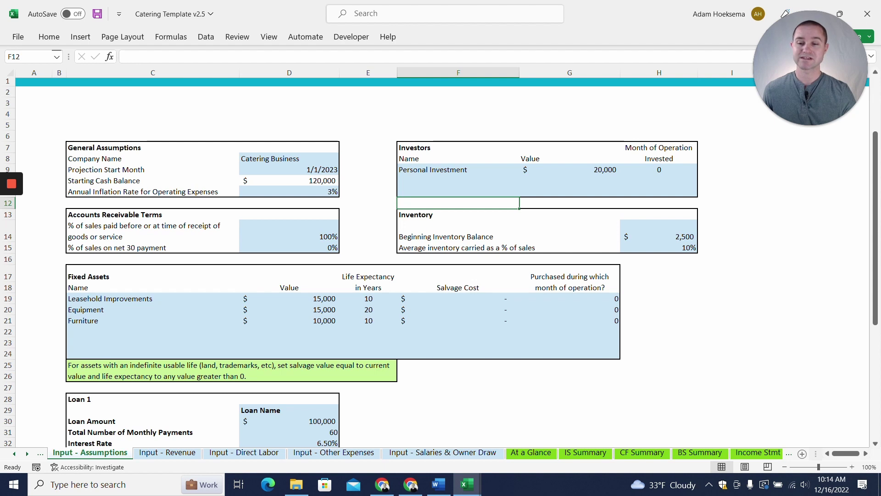
pyautogui.click(570, 202)
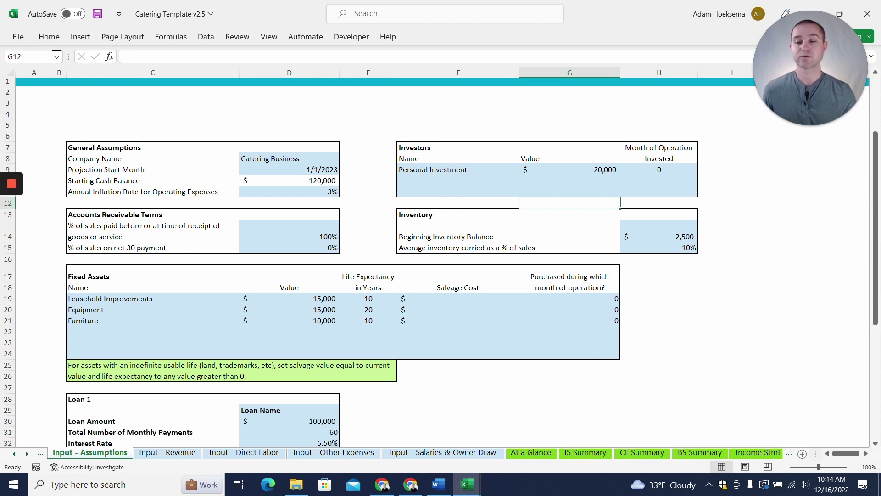
pyautogui.scroll(-3, 440, 257)
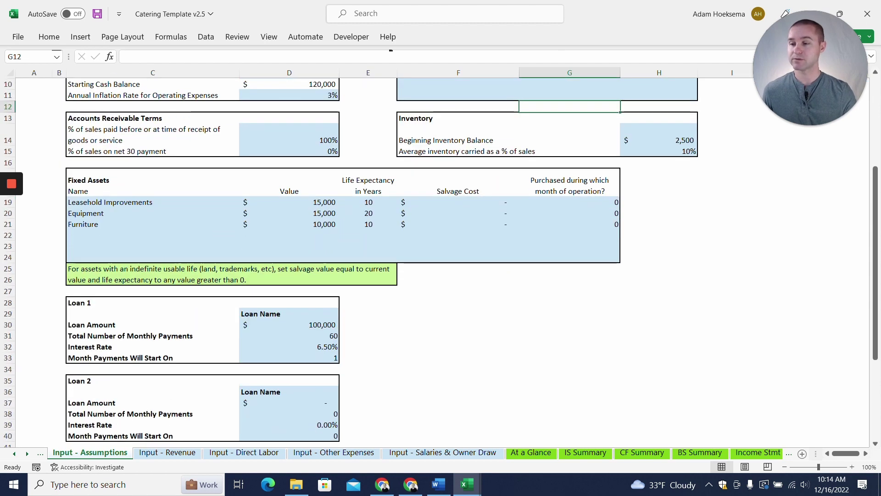
pyautogui.click(659, 135)
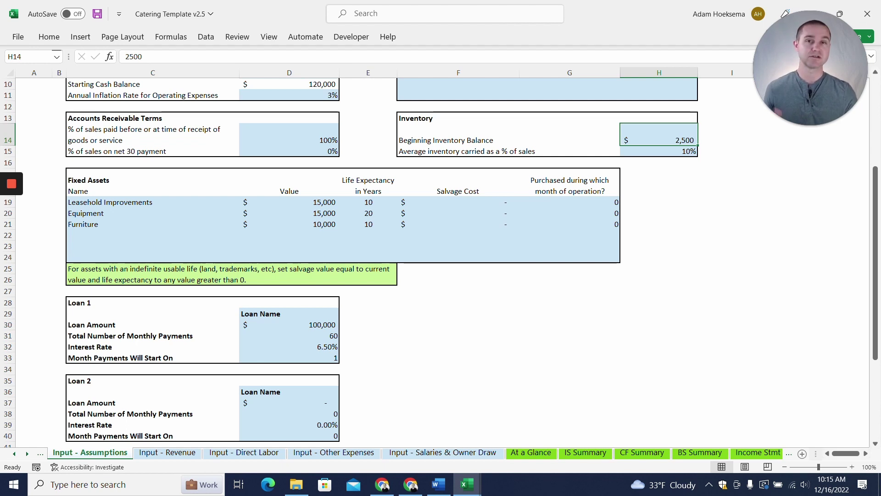
# Step: Examine the leasehold improvement and equipment values under Fixed Assets and the Loan 1 amount
pyautogui.click(289, 202)
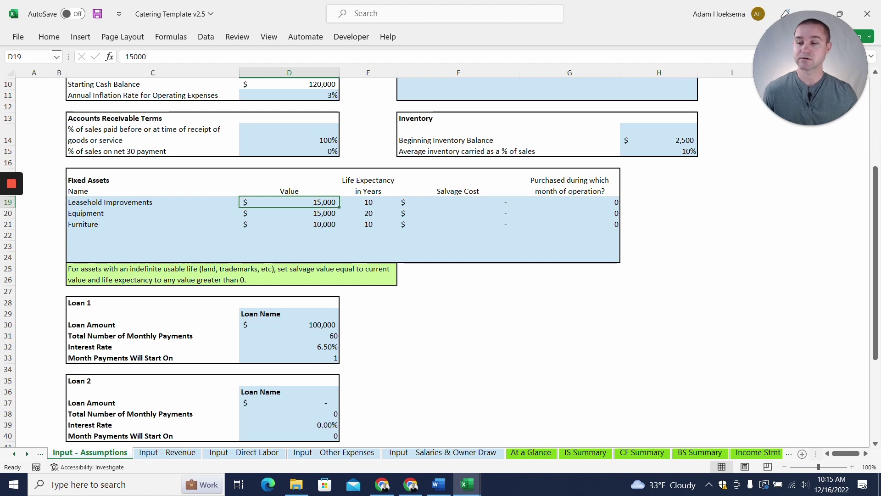
pyautogui.click(289, 213)
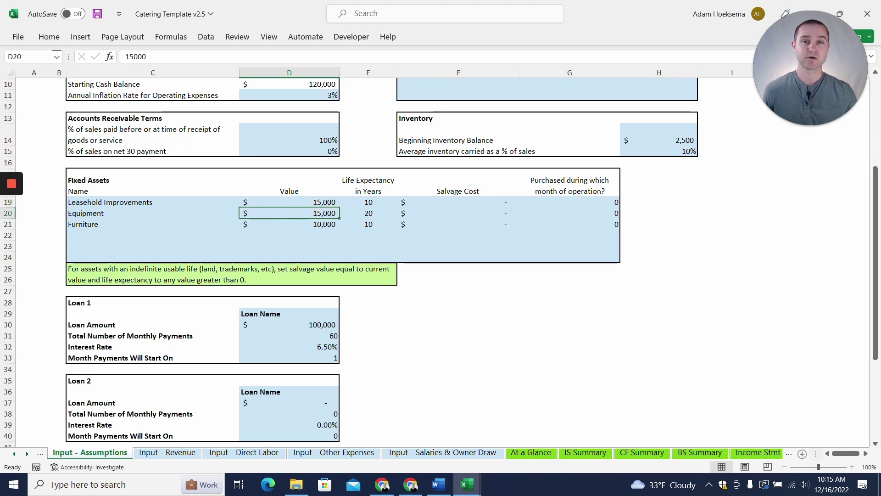
pyautogui.scroll(-2, 381, 230)
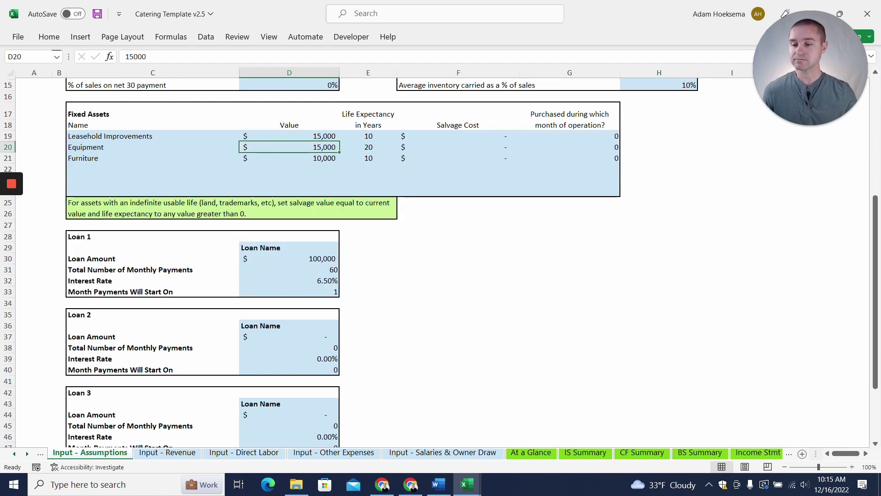
pyautogui.click(289, 258)
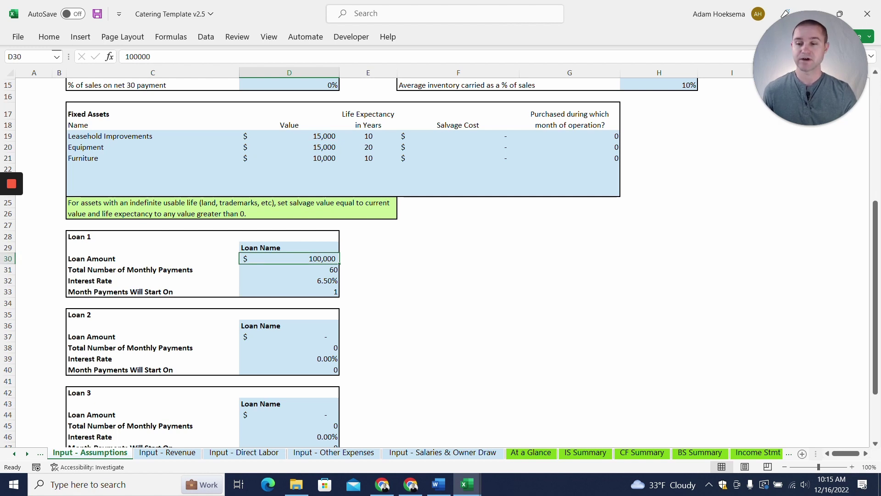
pyautogui.scroll(5, 441, 257)
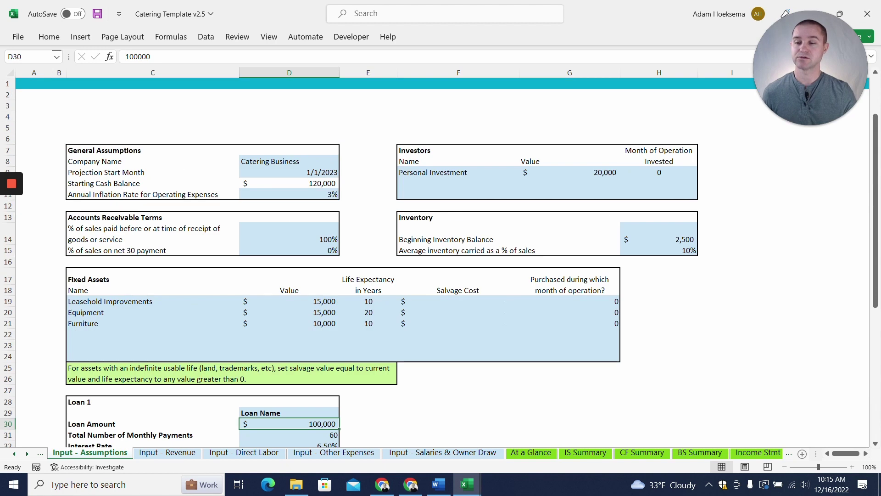
pyautogui.scroll(-2, 380, 275)
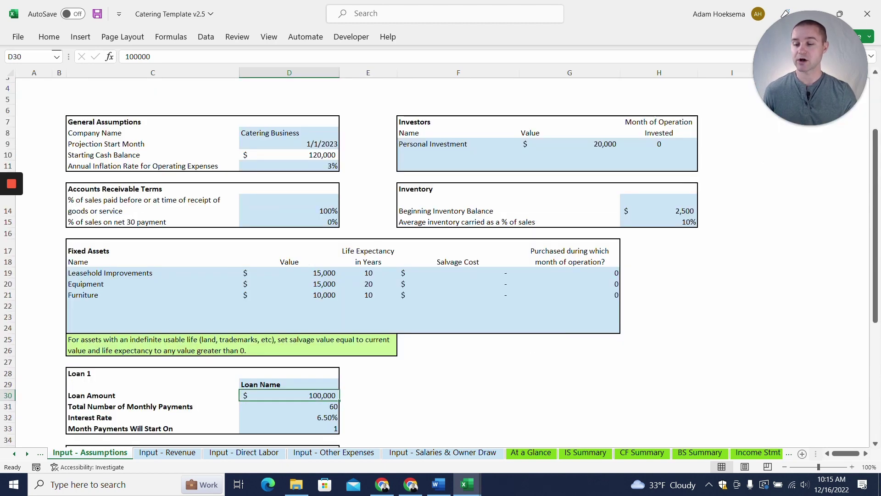
# Step: Examine the number of catering orders per month and its annual growth rate on the Input - Revenue sheet
pyautogui.click(167, 452)
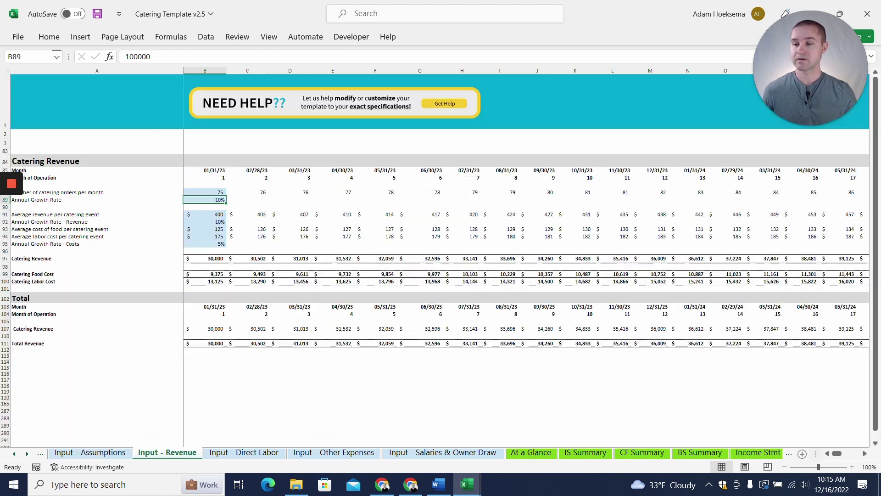
pyautogui.click(852, 467)
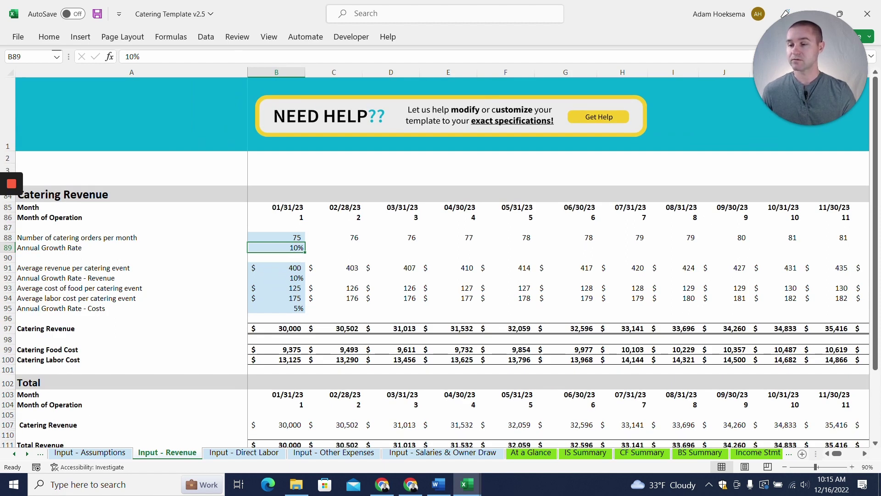
pyautogui.click(132, 237)
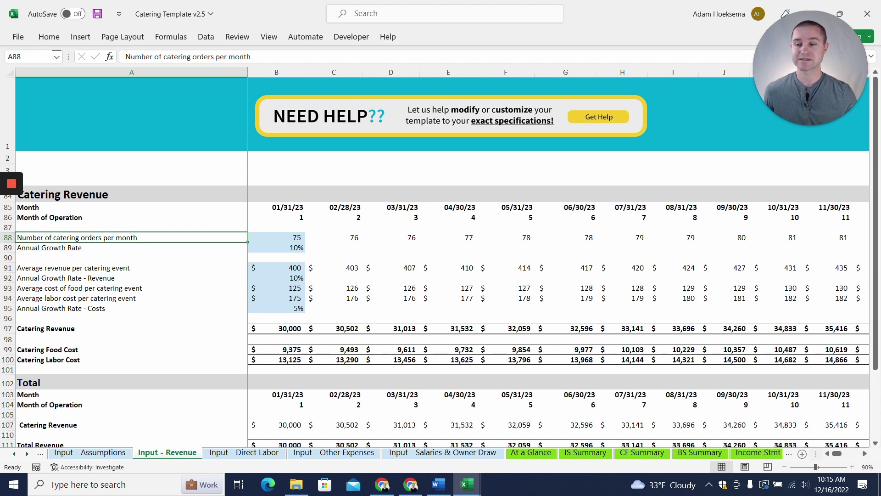
pyautogui.click(276, 248)
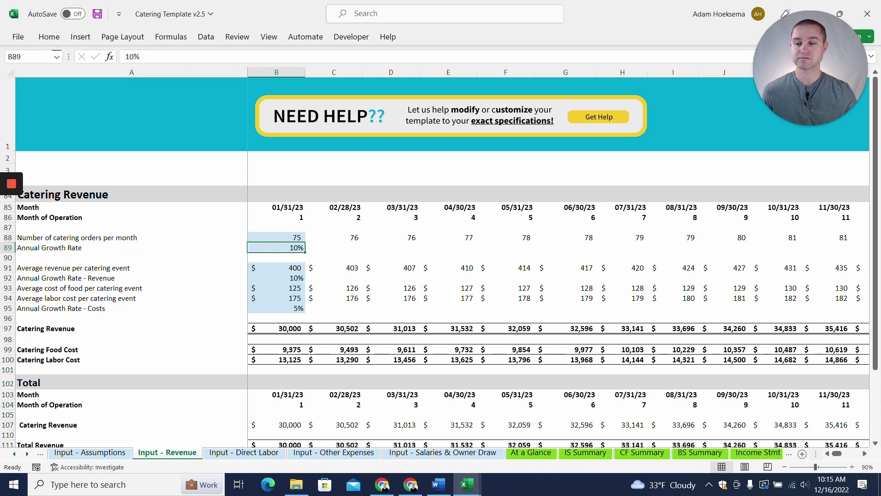
pyautogui.click(276, 237)
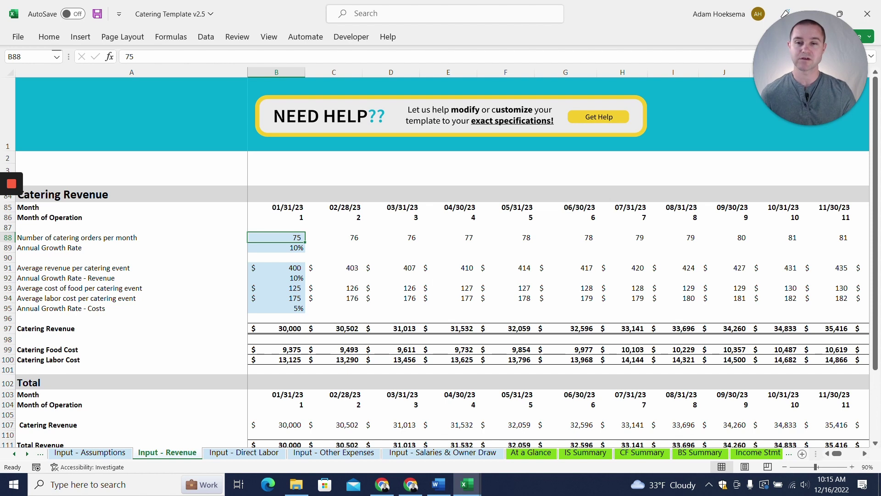
pyautogui.click(276, 248)
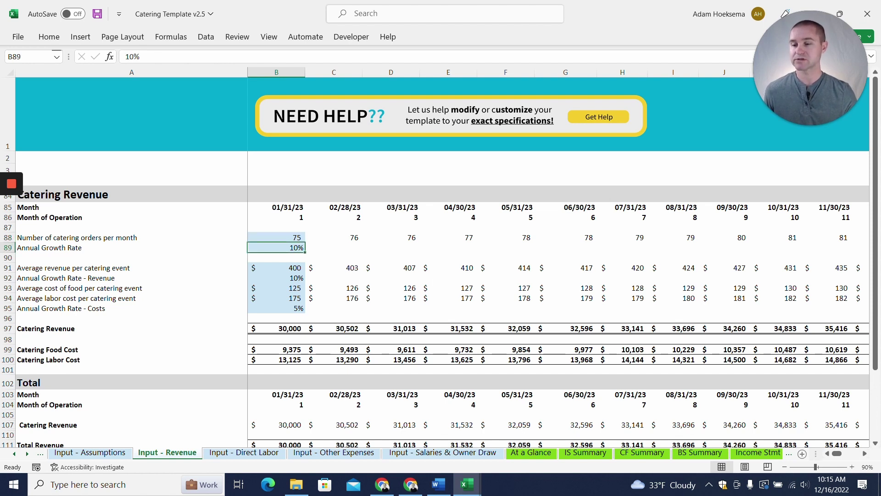
# Step: Check the average revenue, food cost and labor cost per catering event and the first month's Catering Food Cost formula
pyautogui.click(276, 267)
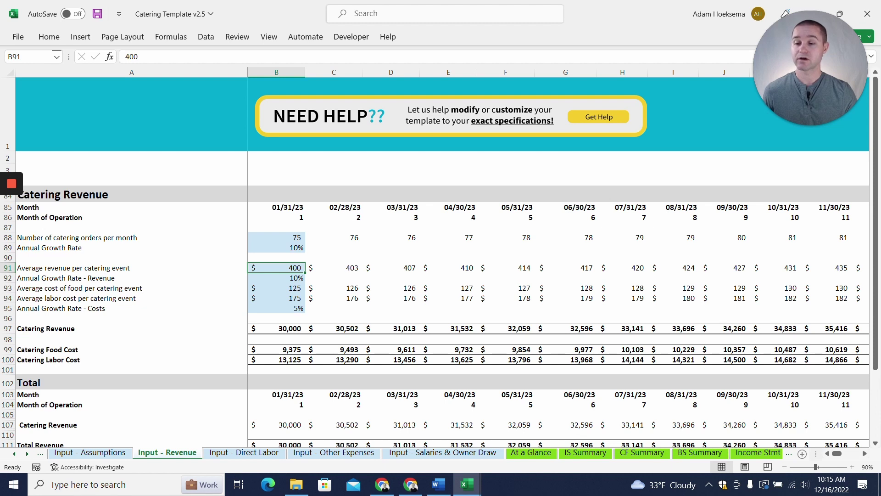
pyautogui.click(276, 288)
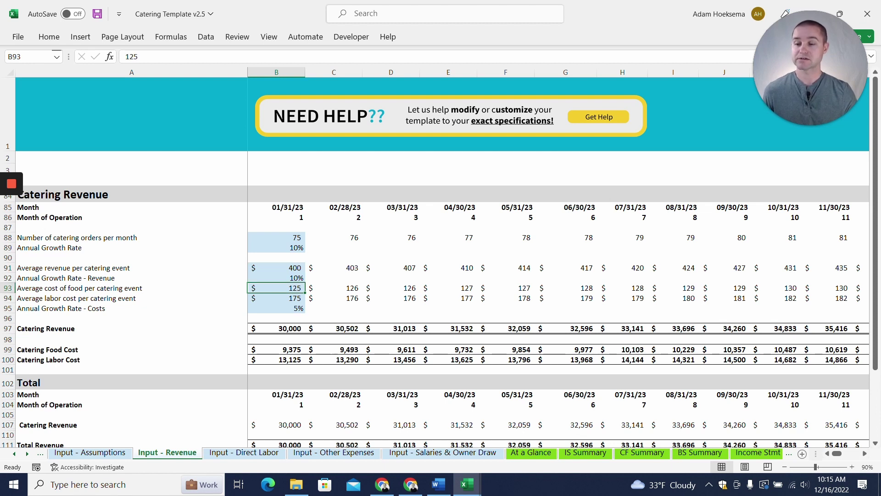
pyautogui.click(275, 298)
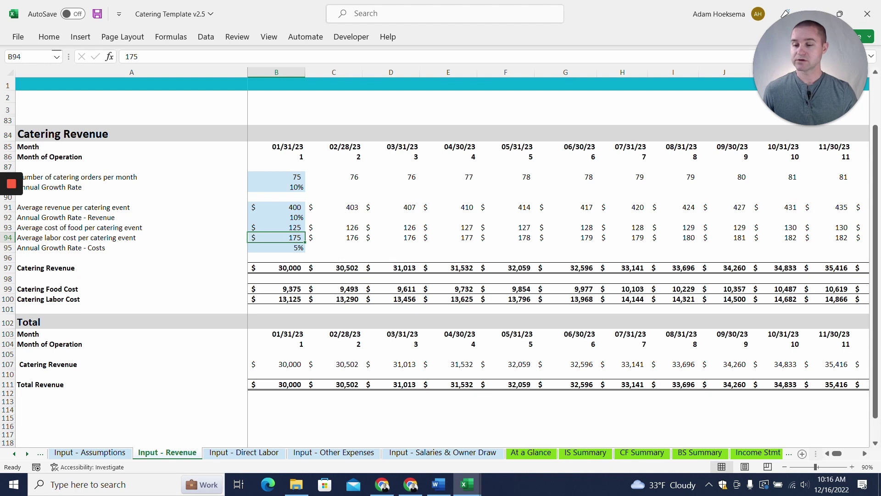
pyautogui.click(277, 289)
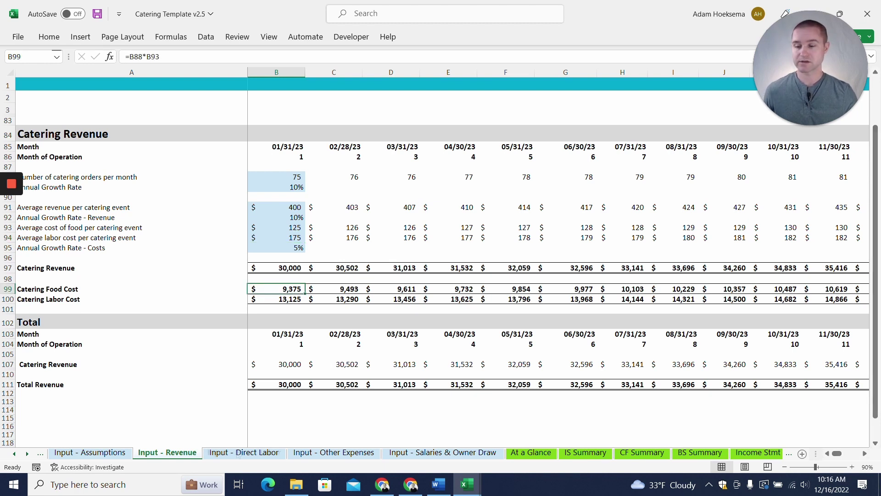
# Step: Compare the minimum employees per hour on the Input - Direct Labor sheet with the average labor cost per catering event on Input - Revenue
pyautogui.hotkey('ctrl', 'pagedown')
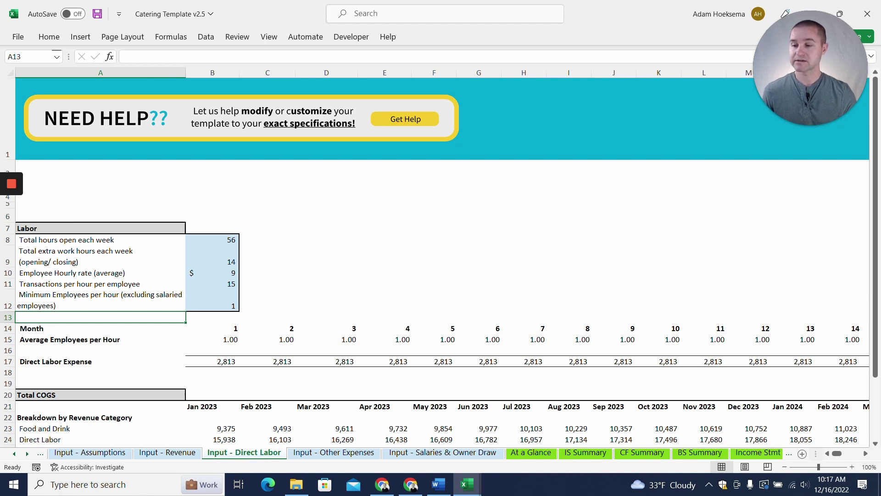
pyautogui.click(213, 300)
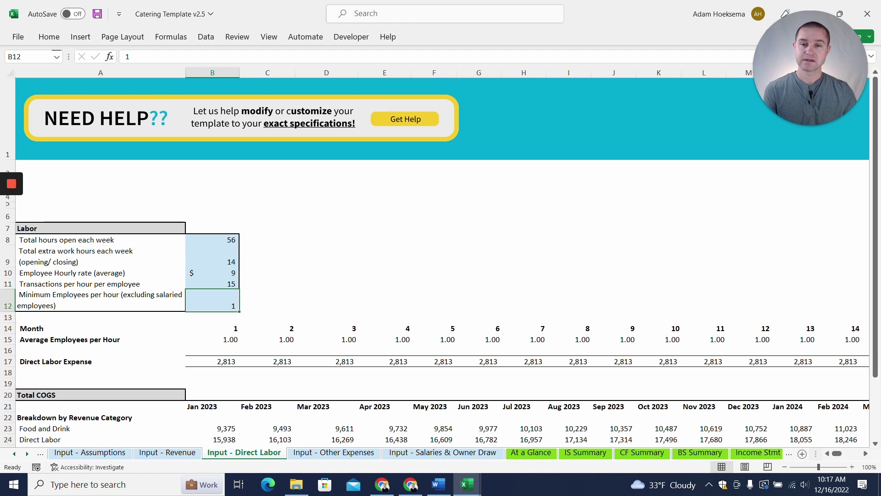
pyautogui.click(167, 453)
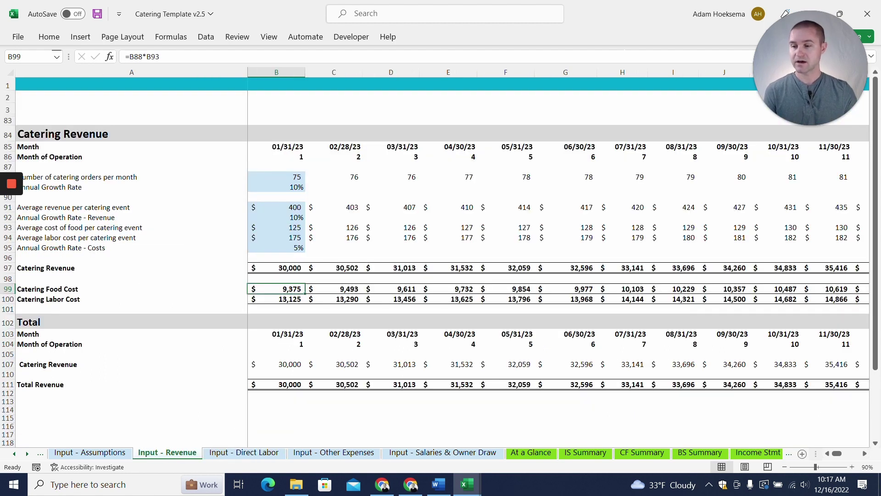
pyautogui.press('Up')
pyautogui.press('Up')
pyautogui.press('Up')
pyautogui.press('Up')
pyautogui.press('Up')
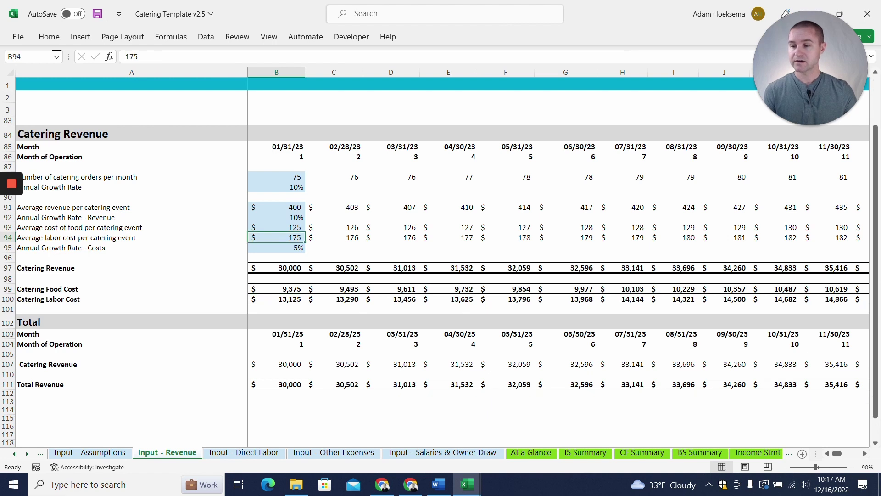
# Step: Review the average employee hourly rate, minimum employees per hour and Total COGS breakdown on the Input - Direct Labor sheet
pyautogui.click(266, 454)
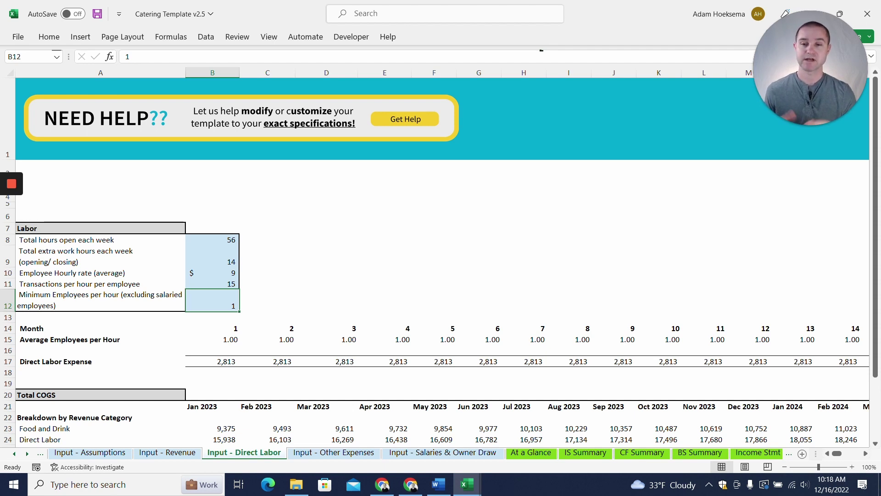
pyautogui.click(212, 273)
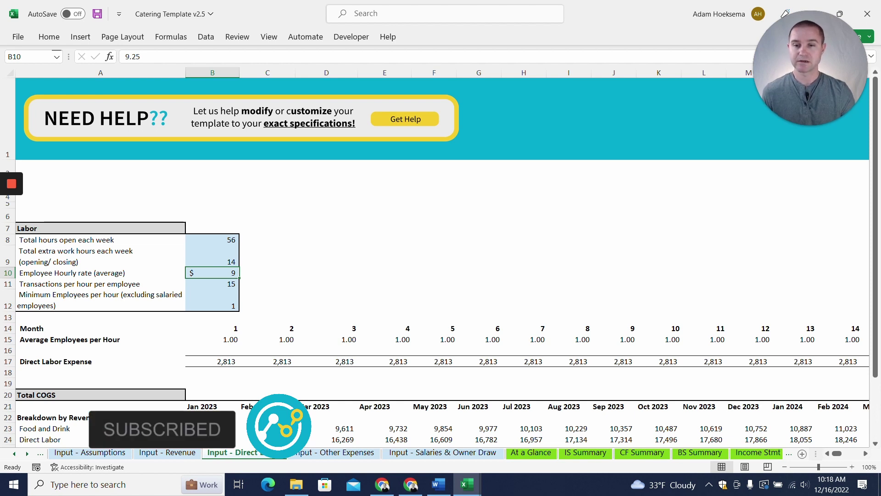
pyautogui.click(213, 300)
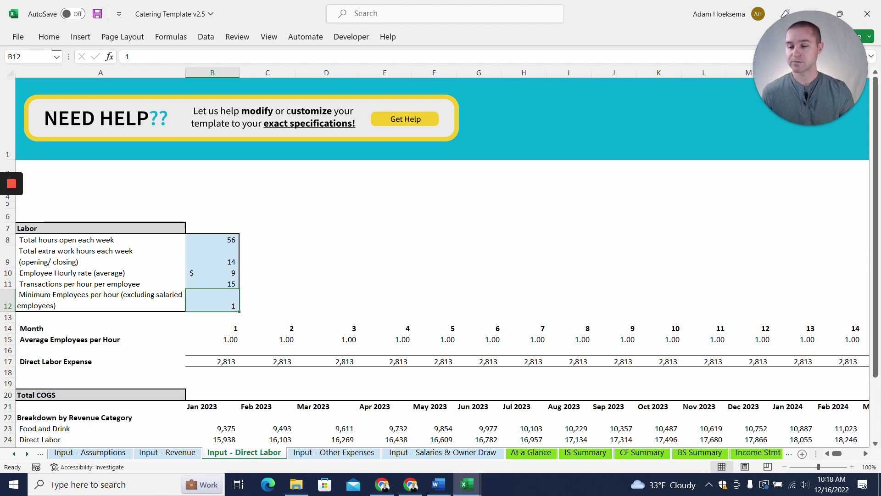
pyautogui.scroll(-2, 441, 257)
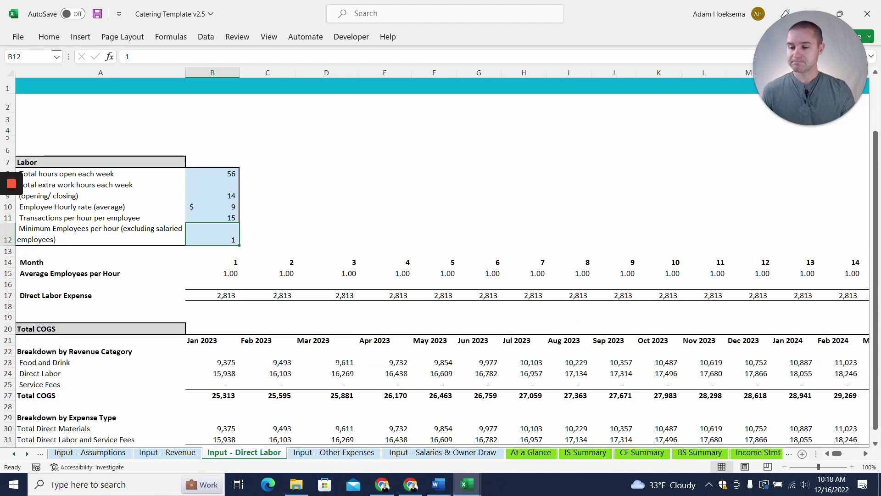
# Step: On the Input - Other Expenses sheet, examine the Credit Card Fees row's Month 1 rate and its available fixed or percentage-of-revenue options
pyautogui.click(333, 452)
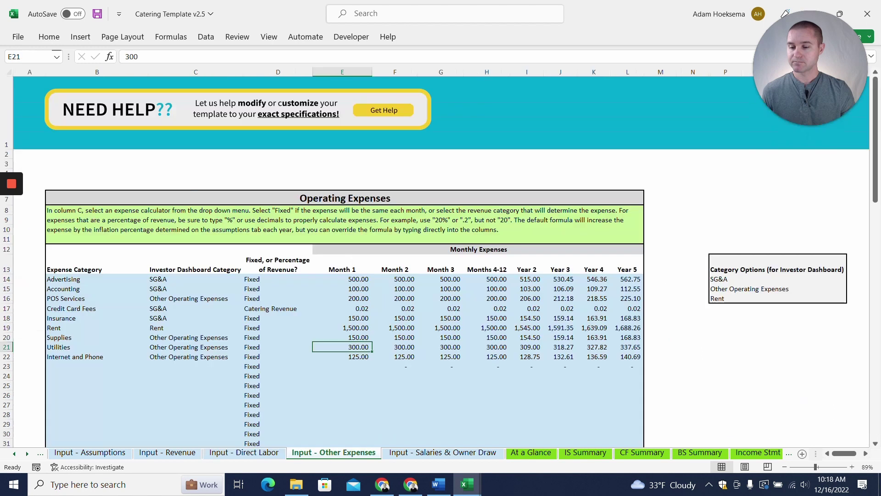
pyautogui.click(851, 467)
pyautogui.click(851, 467)
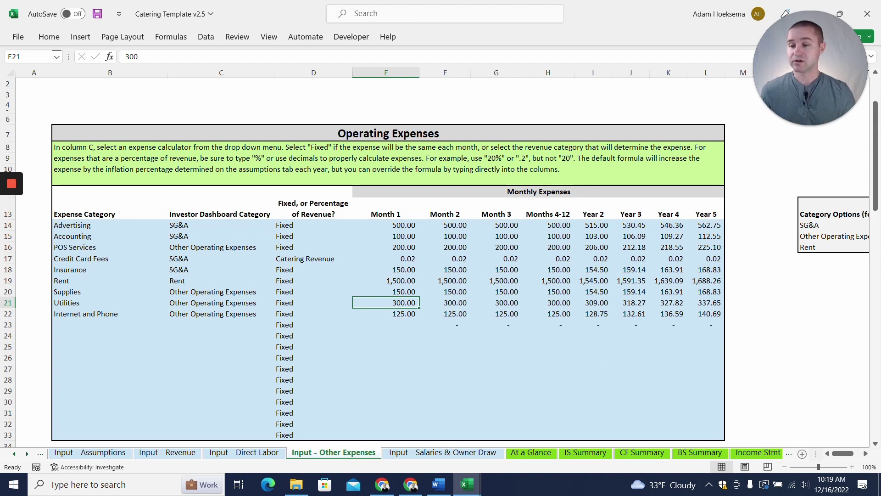
pyautogui.click(111, 258)
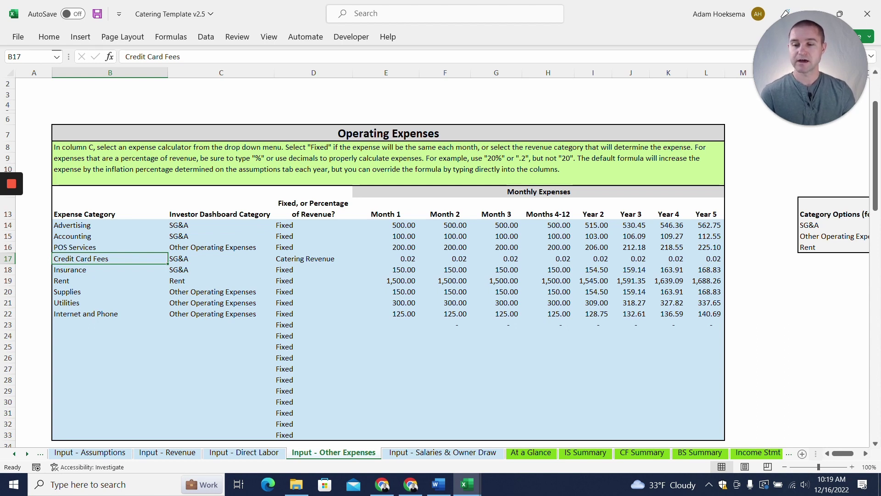
pyautogui.click(386, 258)
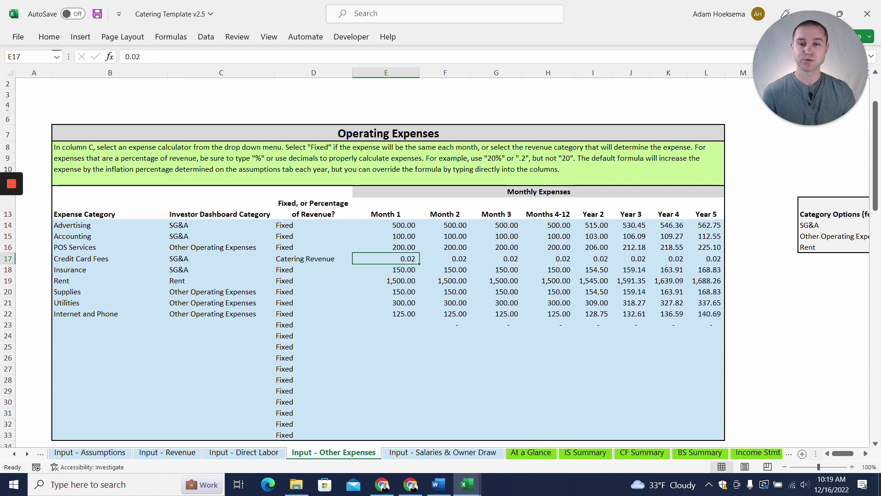
pyautogui.click(313, 258)
pyautogui.click(357, 259)
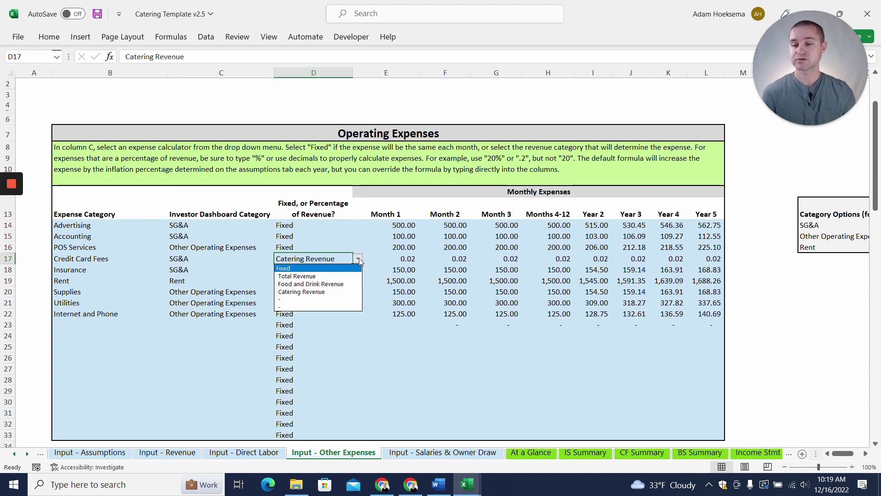
pyautogui.click(359, 260)
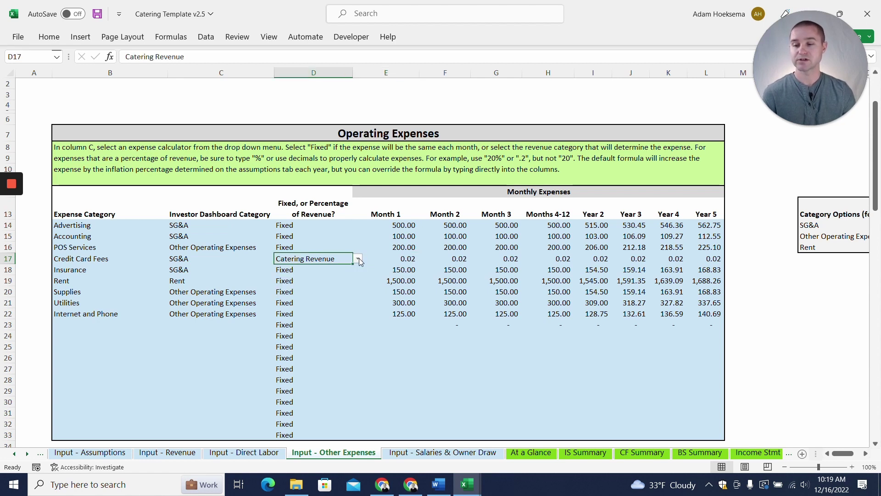
pyautogui.click(358, 260)
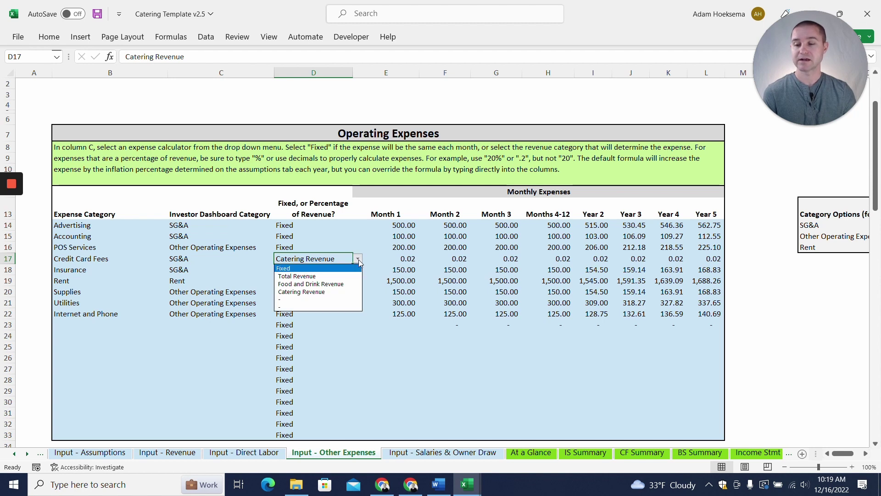
pyautogui.click(359, 260)
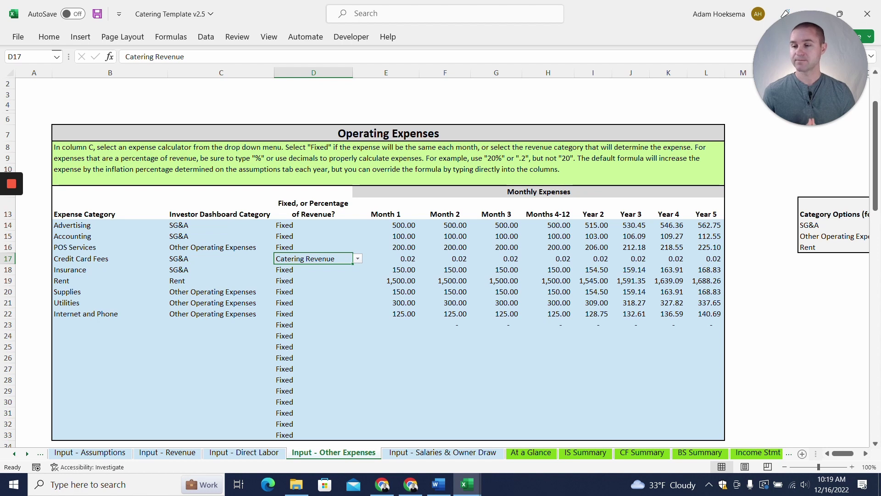
# Step: Check the Month 1 amounts for Insurance, Rent, Supplies, Utilities, and Internet and Phone
pyautogui.click(385, 269)
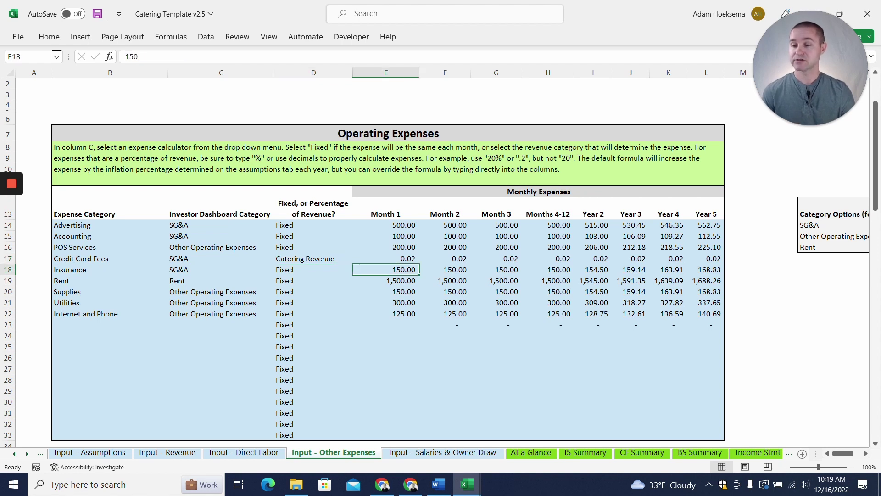
pyautogui.click(385, 281)
pyautogui.click(386, 291)
pyautogui.click(385, 303)
pyautogui.click(386, 314)
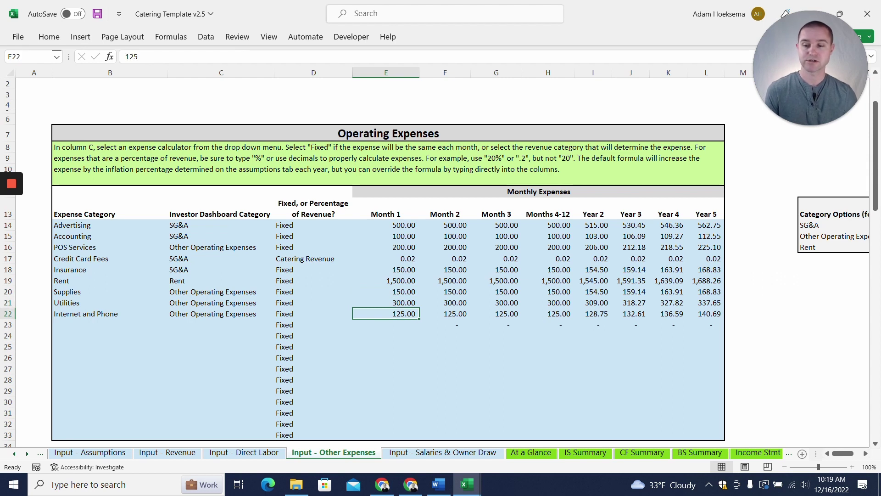
# Step: Review the Manager's starting and ending months on the Input - Salaries & Owner Draw sheet
pyautogui.click(408, 454)
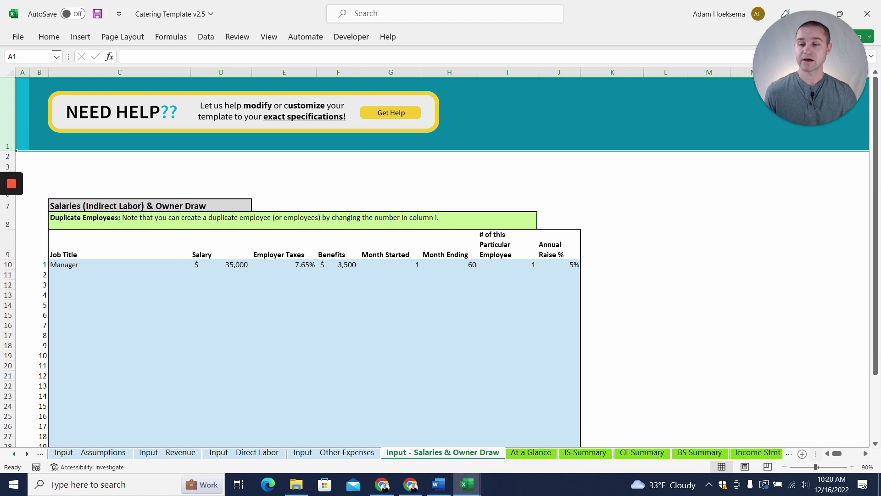
pyautogui.click(391, 264)
pyautogui.click(450, 275)
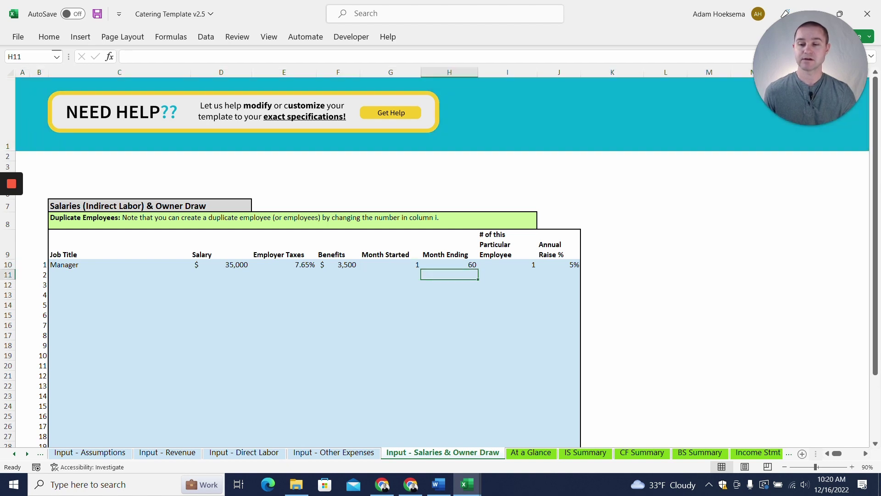
# Step: Try 3 as the number of this particular employee for the Manager
pyautogui.click(507, 264)
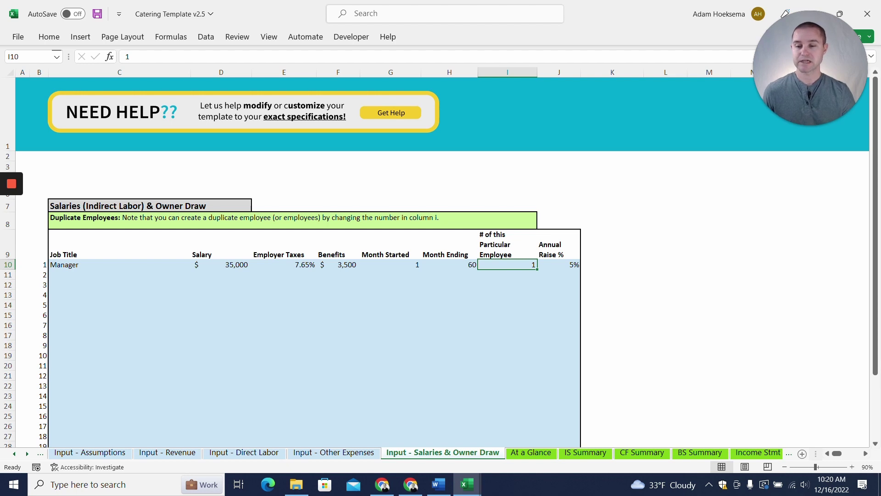
pyautogui.write('3')
pyautogui.press('Return')
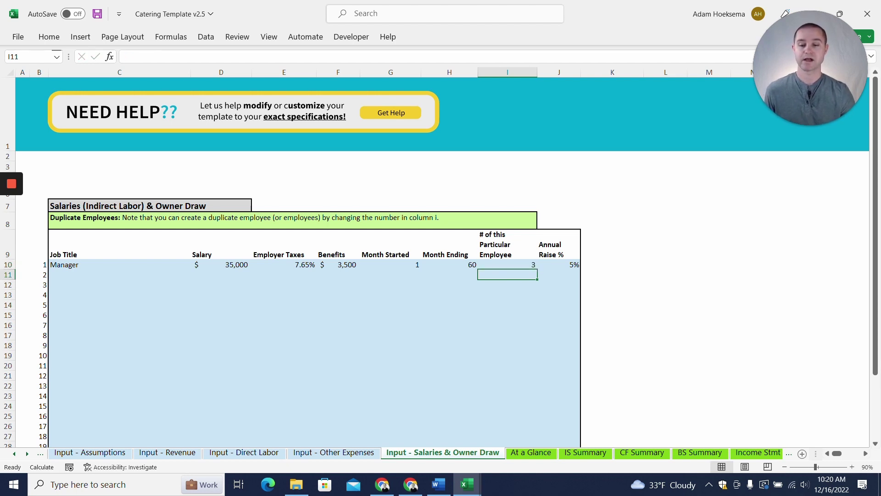
# Step: Restore the Manager's number of this particular employee to 1
pyautogui.press('Up')
pyautogui.write('1')
pyautogui.press('Return')
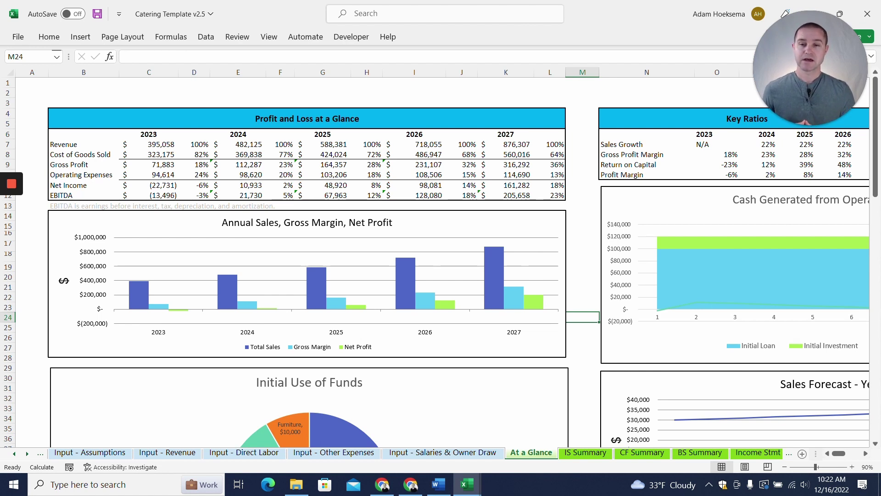
# Step: Look over the annual sales chart and the Initial Use of Funds chart on the At a Glance sheet
pyautogui.scroll(-4, 441, 257)
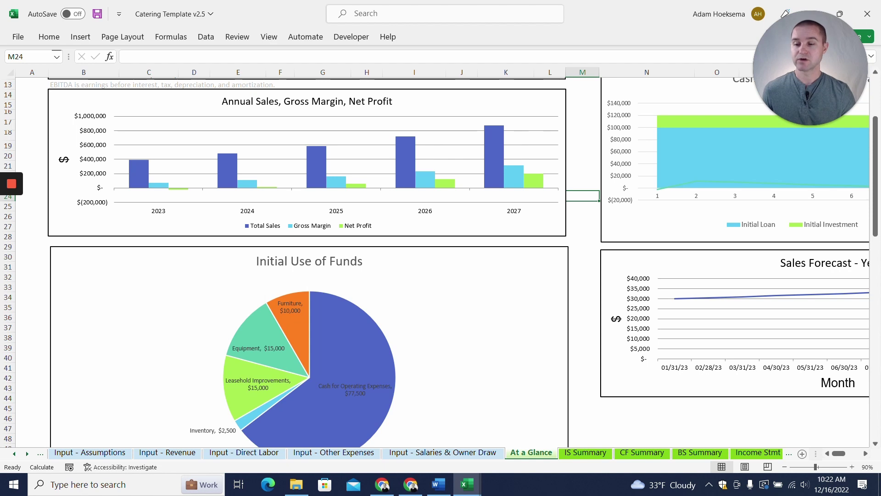
pyautogui.scroll(4, 441, 257)
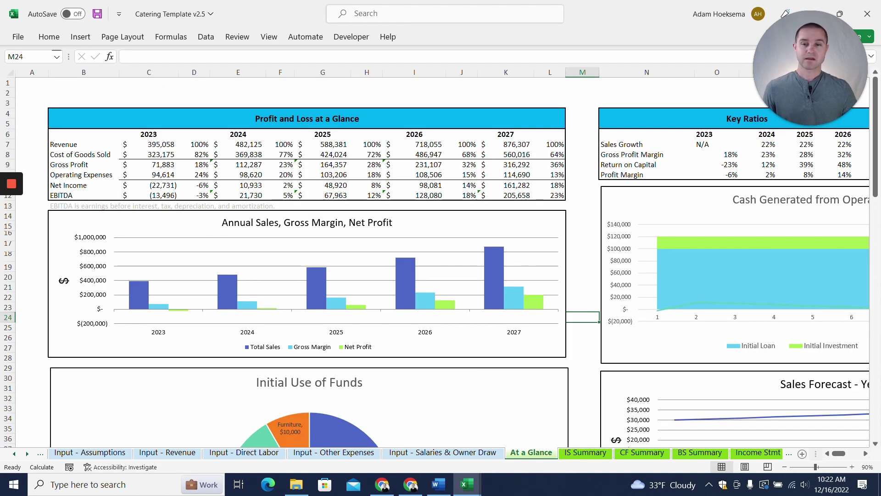